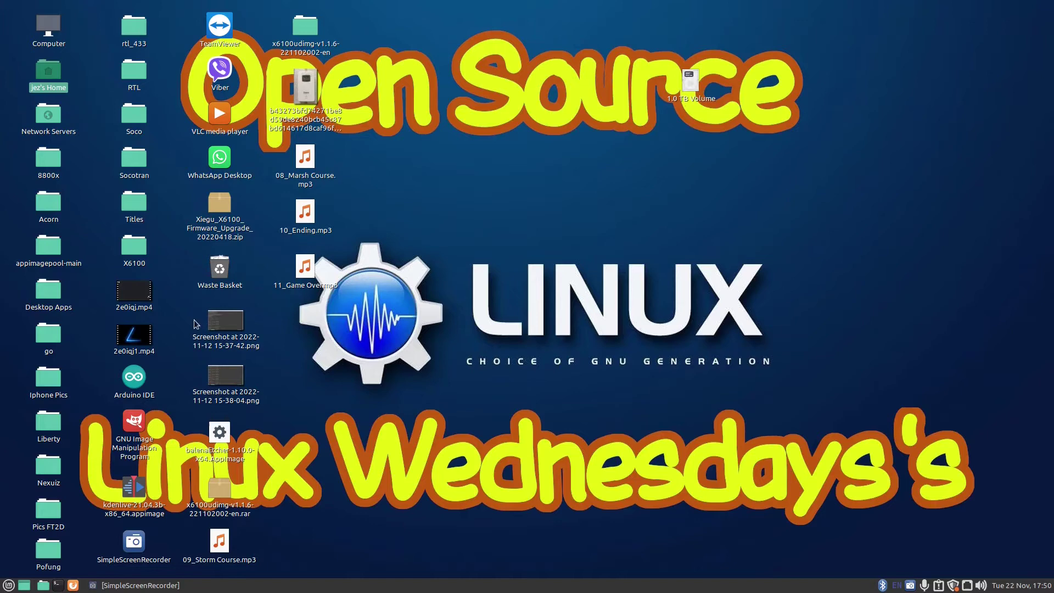
Launch Brasero from the applications menu's Sound & Video list.
{"action": "left_click", "coordinate": [9, 585]}
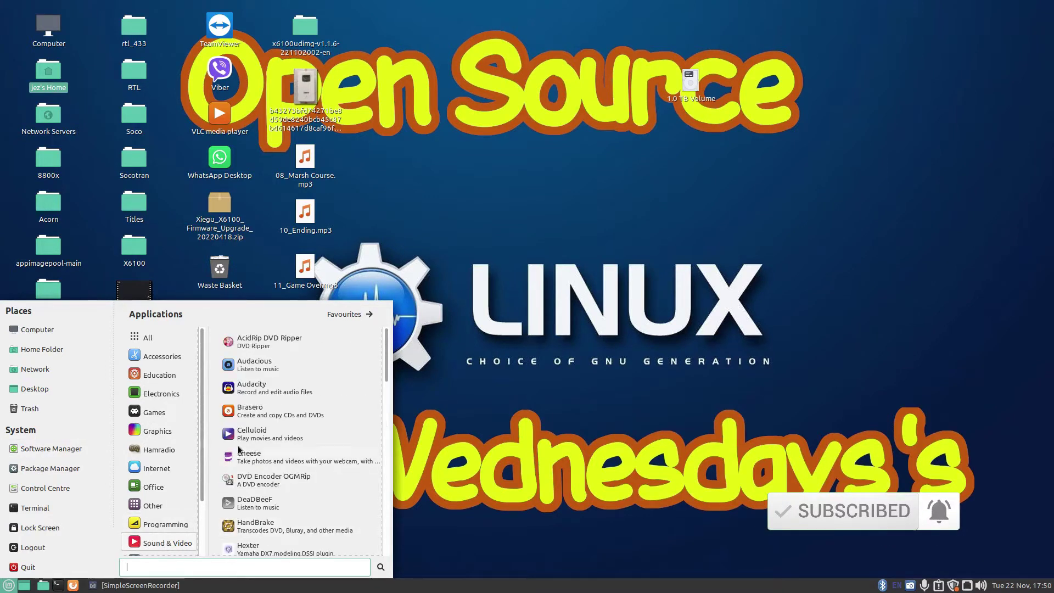
{"action": "left_click", "coordinate": [240, 417]}
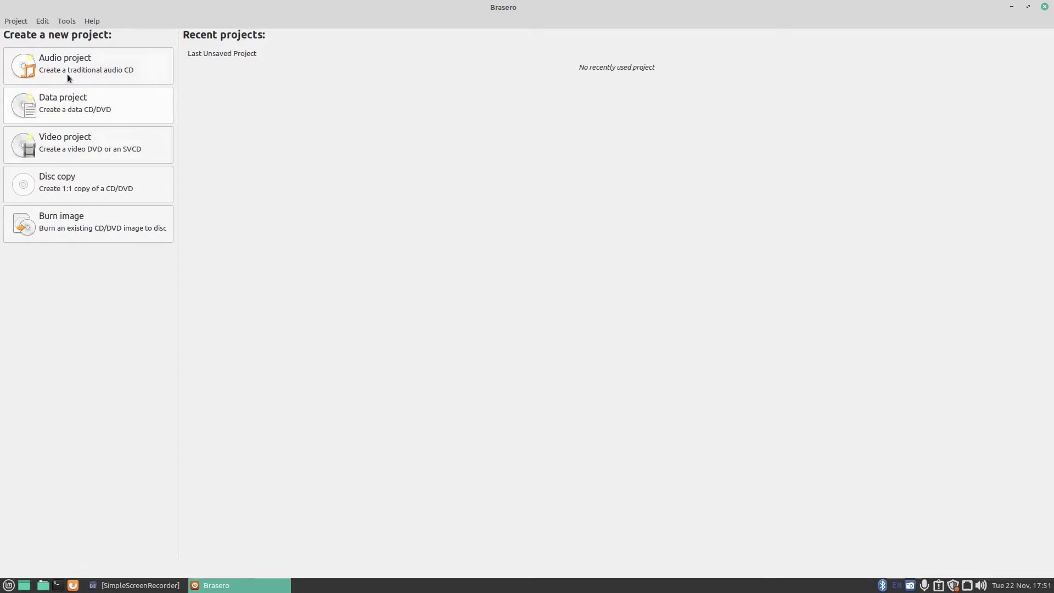
Start an audio project and add the four Desktop MP3s from 11_Game Over to 08_Marsh Course.
{"action": "left_click", "coordinate": [62, 59]}
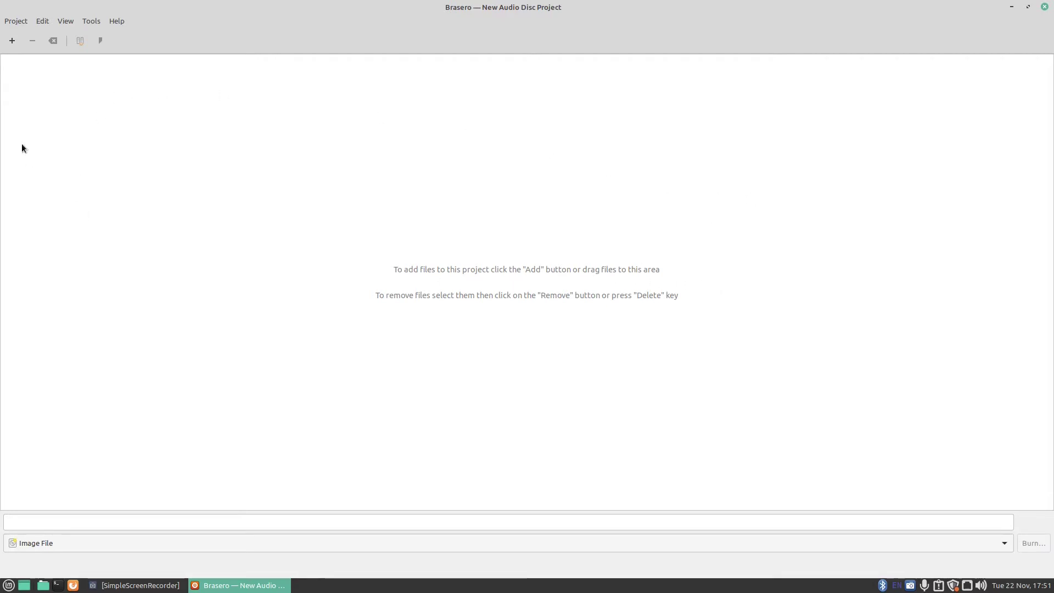
{"action": "left_click", "coordinate": [12, 42]}
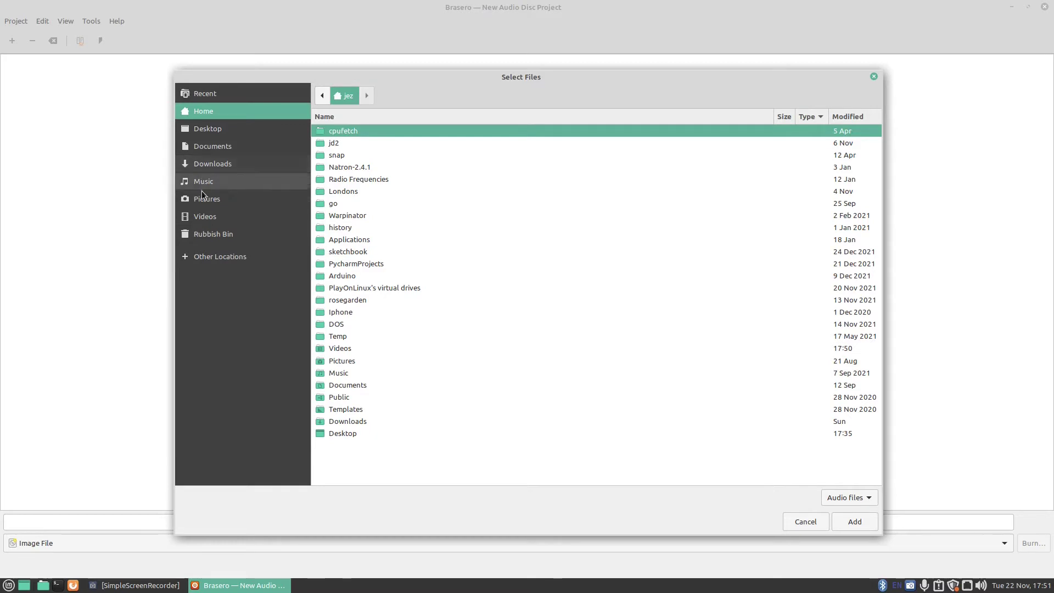
{"action": "left_click", "coordinate": [206, 129]}
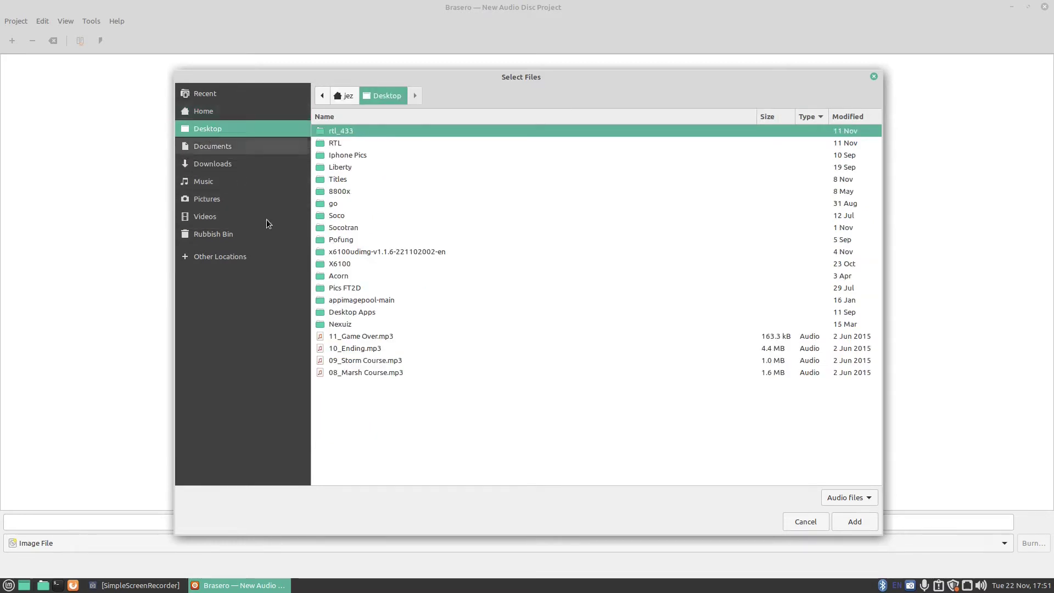
{"action": "left_click", "coordinate": [353, 336]}
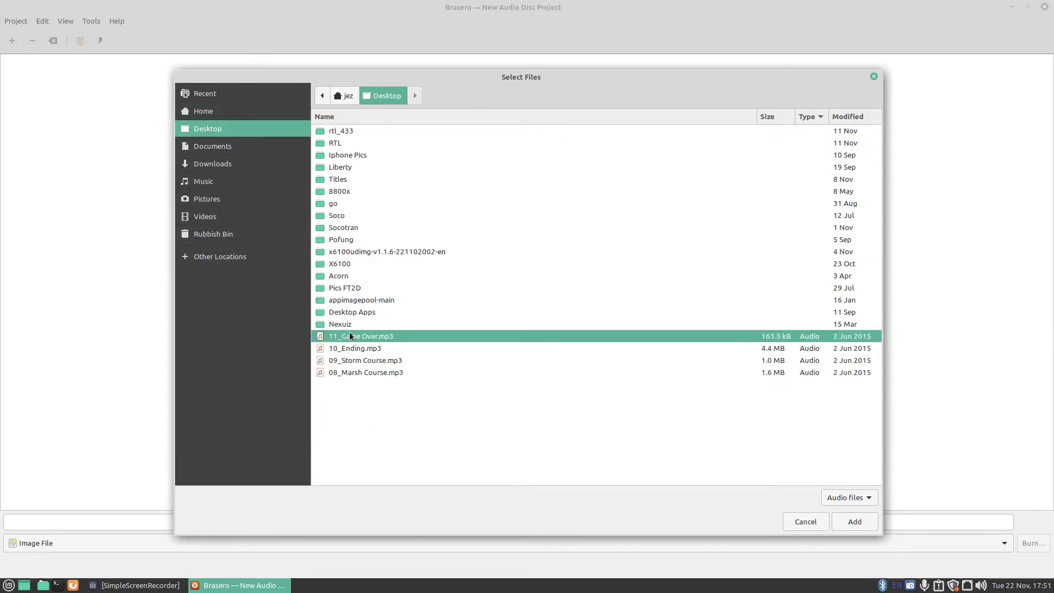
{"action": "key", "text": "shift+Down"}
{"action": "key", "text": "shift+Down"}
{"action": "key", "text": "shift+Down"}
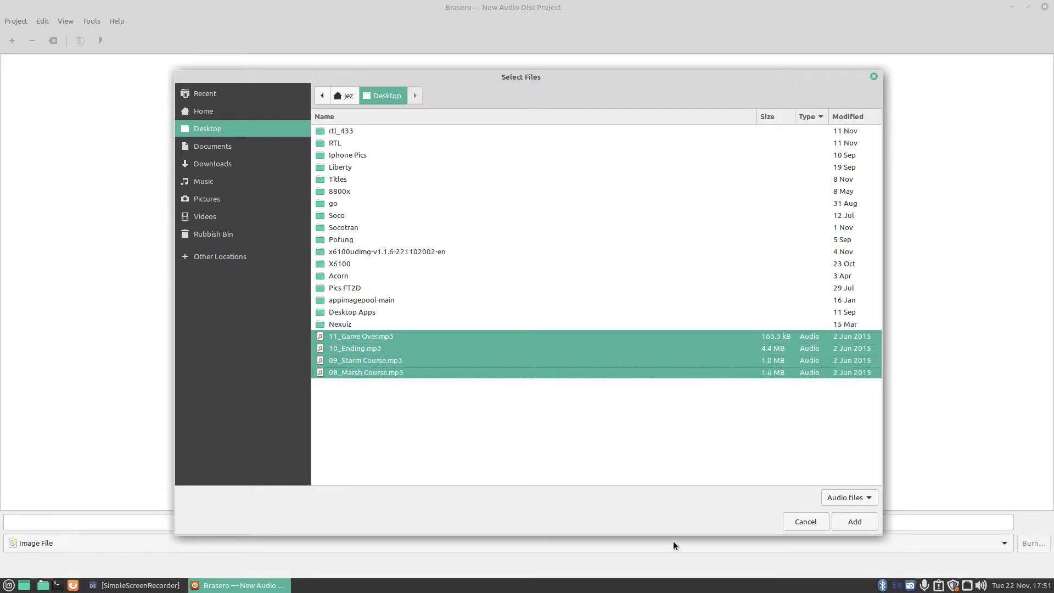
{"action": "left_click", "coordinate": [844, 522]}
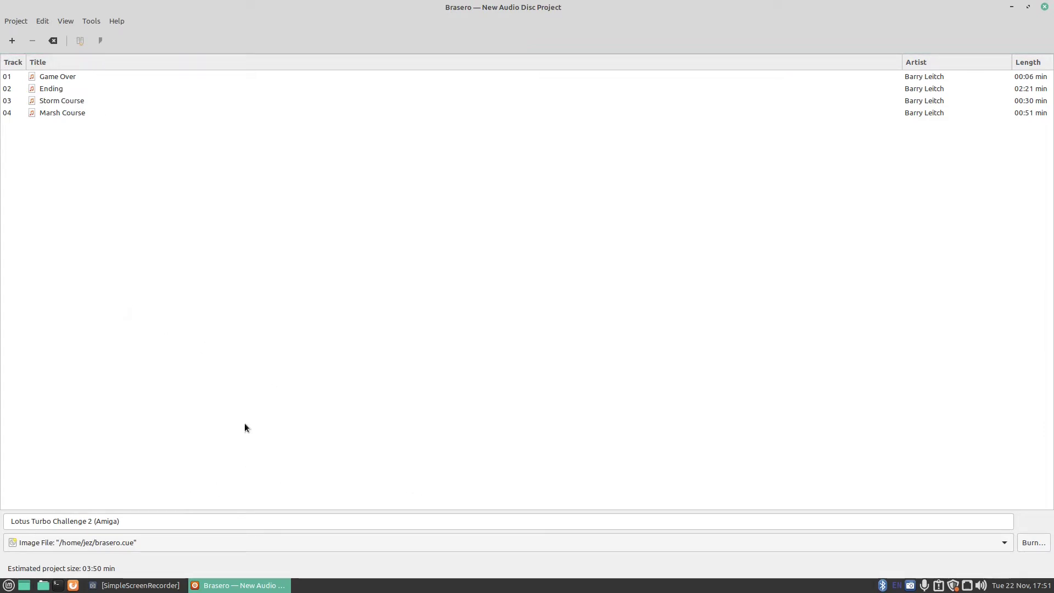
Review the burn destination list, keeping the brasero.cue image file as target.
{"action": "left_click", "coordinate": [1004, 545]}
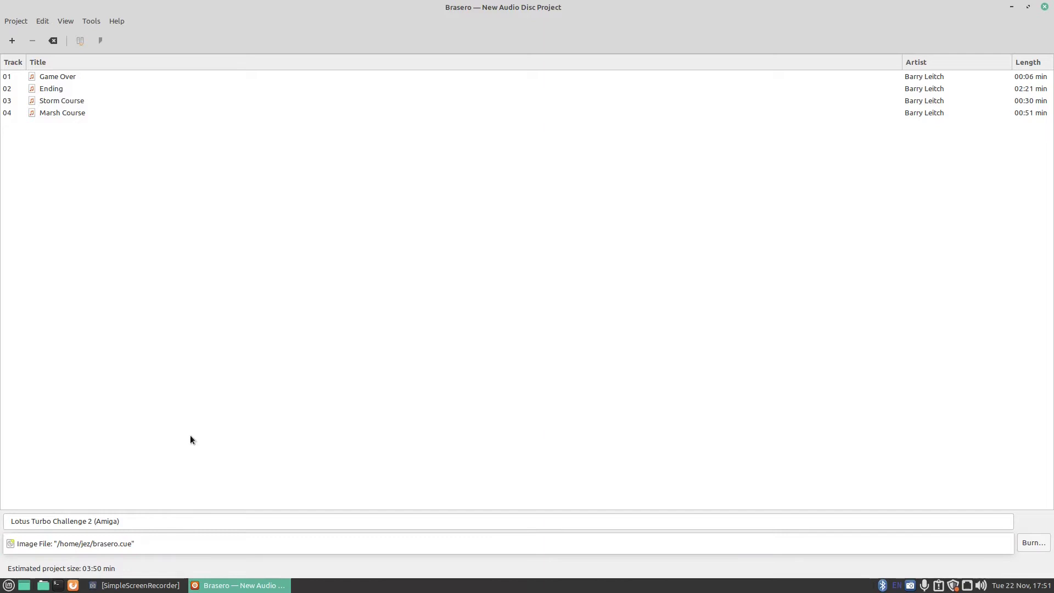
{"action": "left_click", "coordinate": [182, 378]}
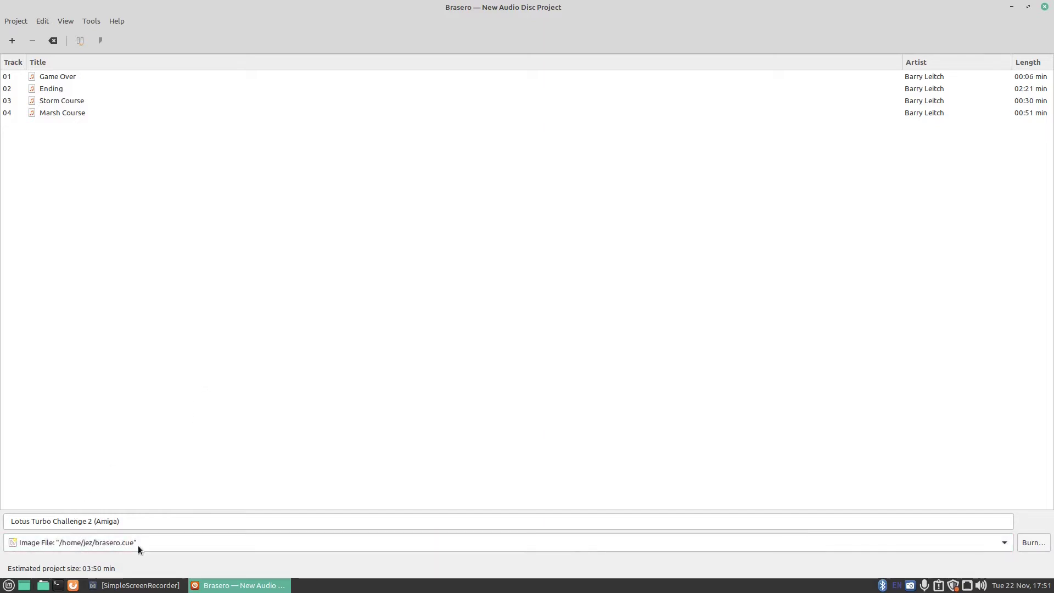
{"action": "left_click", "coordinate": [1004, 543]}
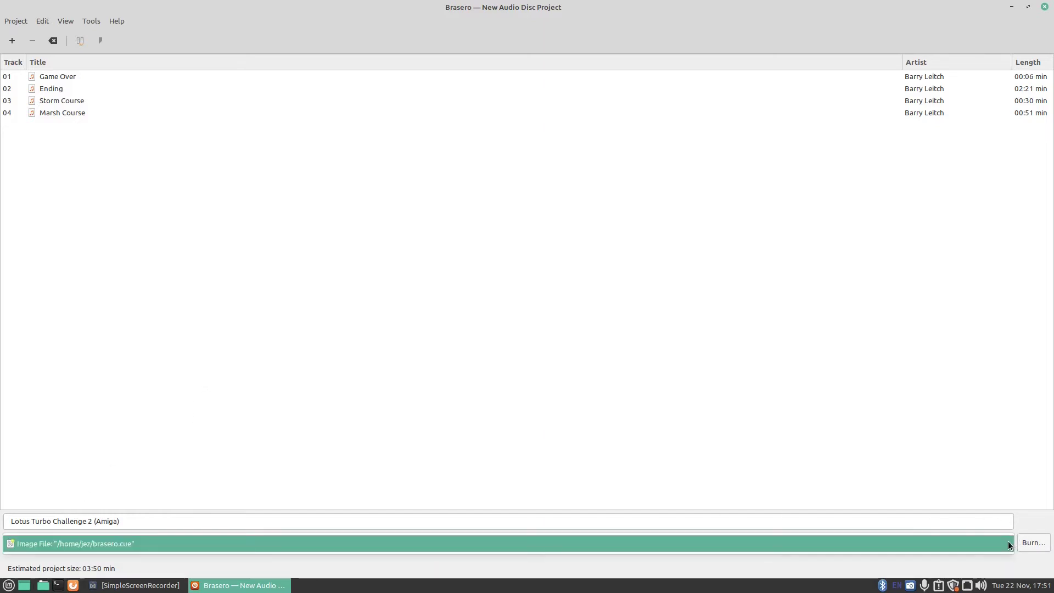
{"action": "left_click", "coordinate": [378, 290]}
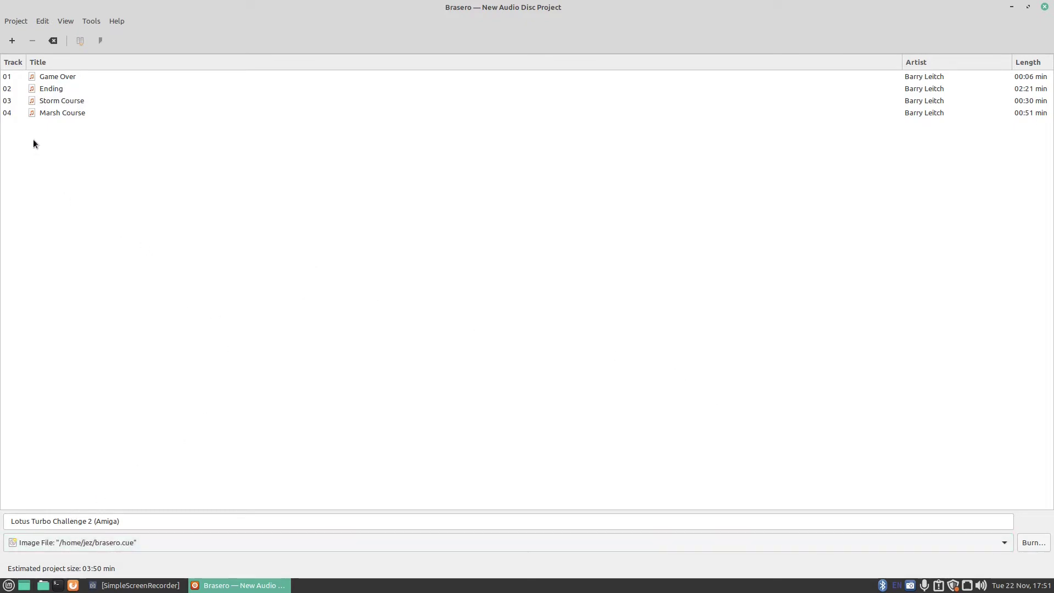
Start a new video project, discarding the current audio project.
{"action": "left_click", "coordinate": [8, 25]}
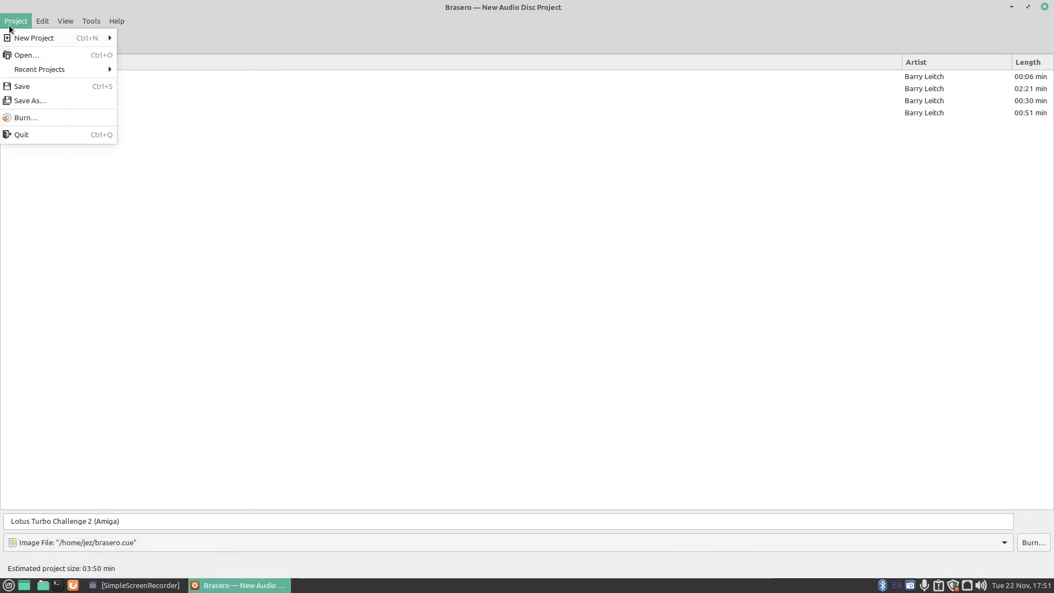
{"action": "mouse_move", "coordinate": [44, 38]}
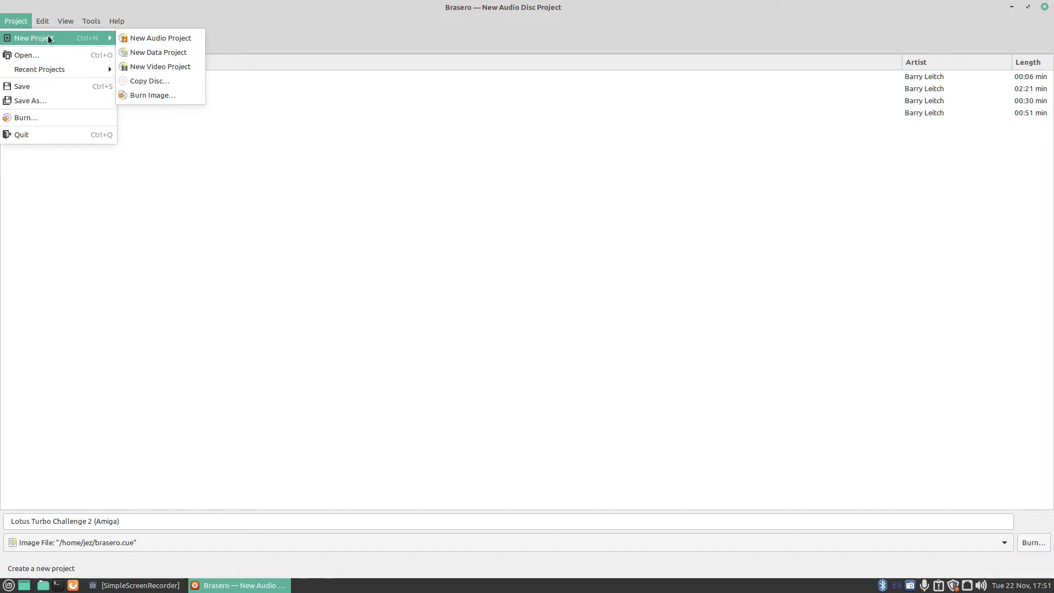
{"action": "left_click", "coordinate": [175, 68]}
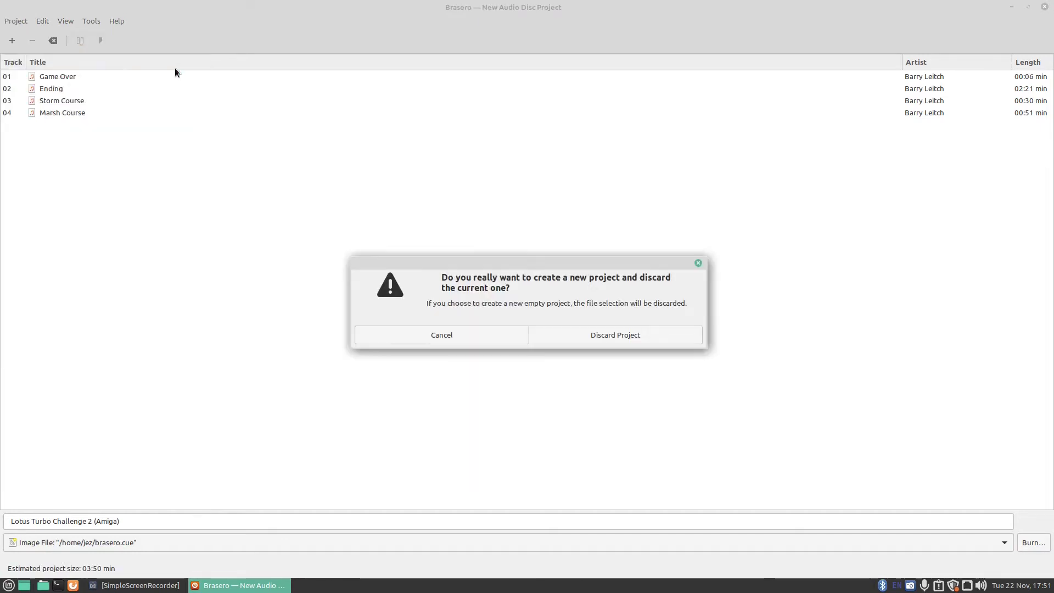
{"action": "left_click", "coordinate": [586, 334]}
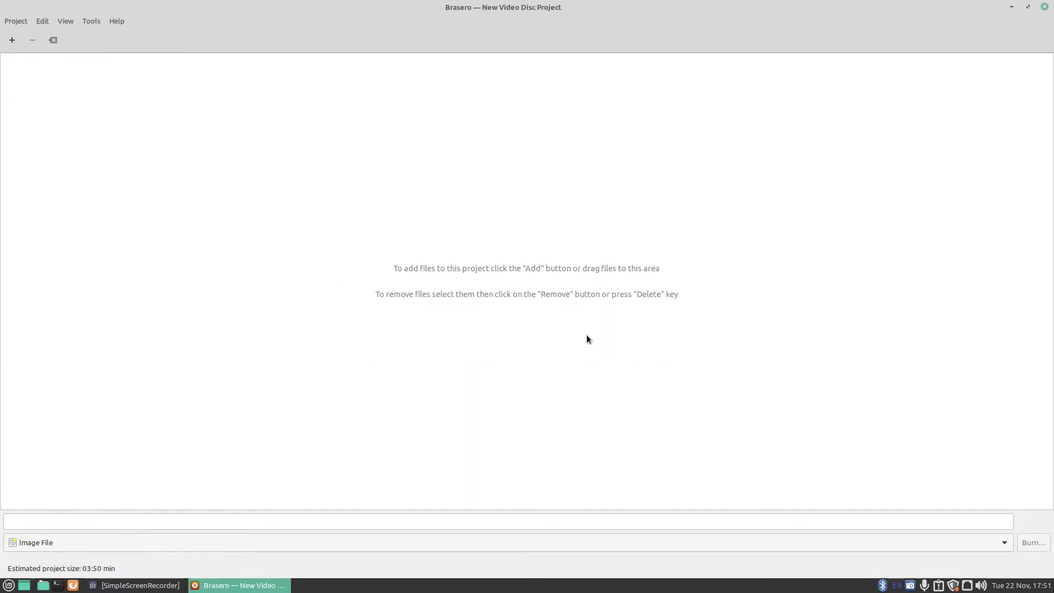
Add the walkie-talkie contact MP4 video to the video project.
{"action": "left_click", "coordinate": [10, 41]}
{"action": "left_click", "coordinate": [368, 449]}
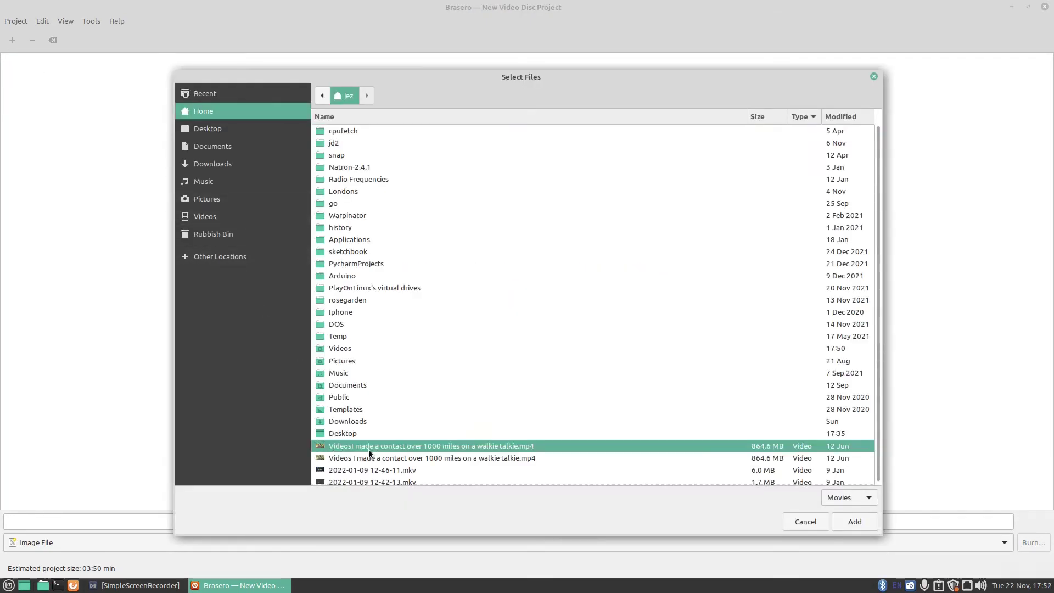
{"action": "left_click", "coordinate": [853, 522]}
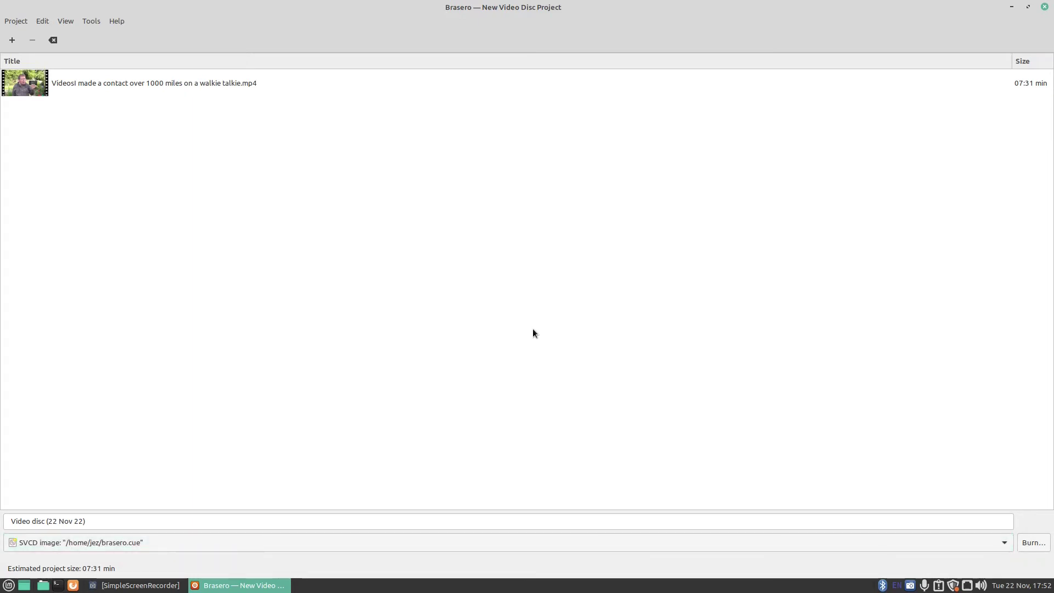
Open the Cover Editor from Tools, scroll through its canvas, and close it unchanged.
{"action": "left_click", "coordinate": [93, 22]}
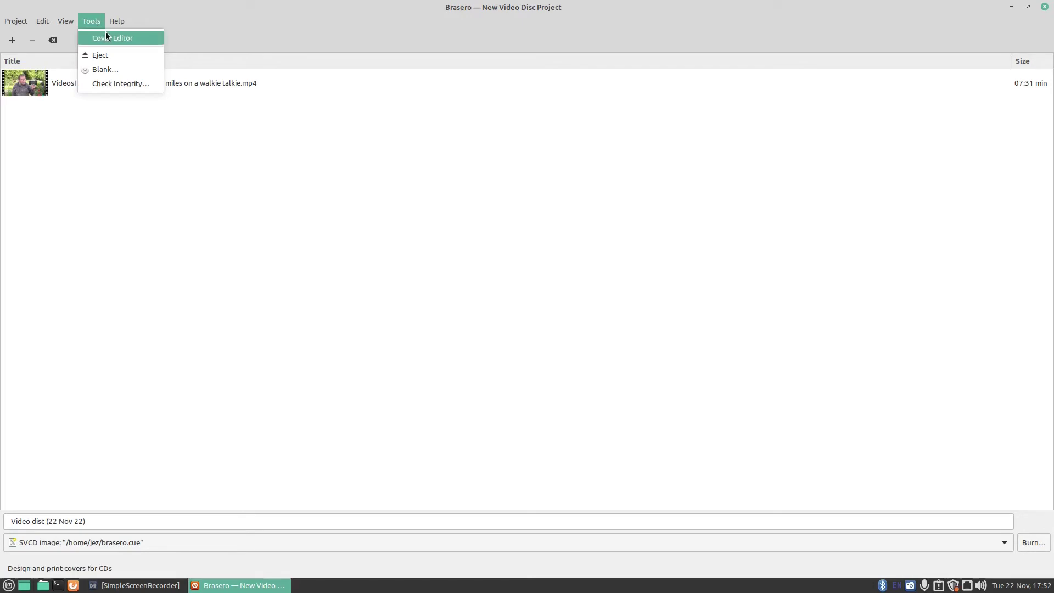
{"action": "left_click", "coordinate": [104, 39]}
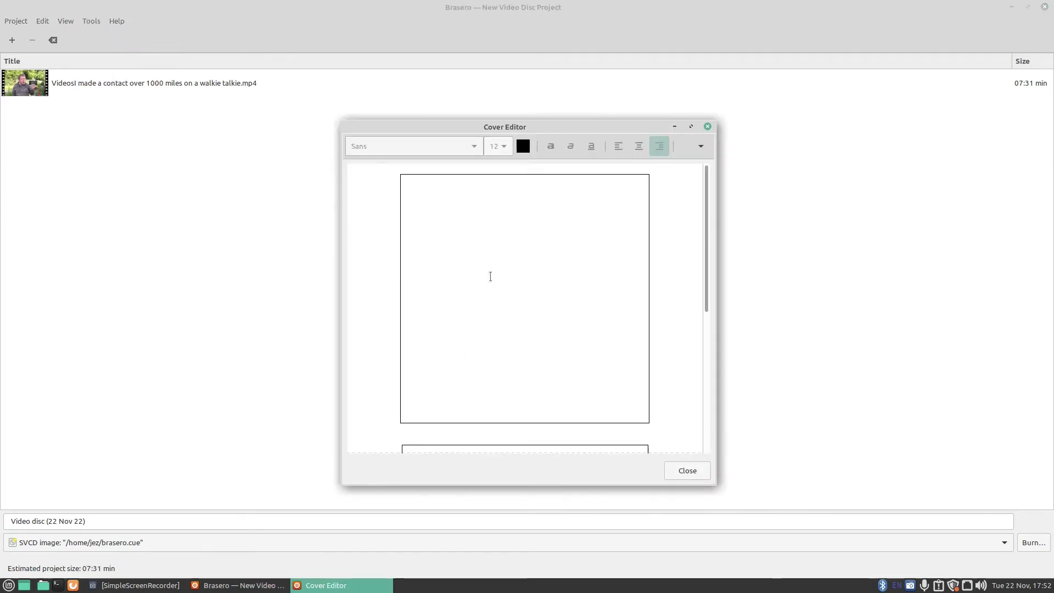
{"action": "scroll", "coordinate": [612, 253], "scroll_direction": "down", "scroll_amount": 5}
{"action": "scroll", "coordinate": [576, 308], "scroll_direction": "up", "scroll_amount": 5}
{"action": "scroll", "coordinate": [531, 275], "scroll_direction": "down", "scroll_amount": 5}
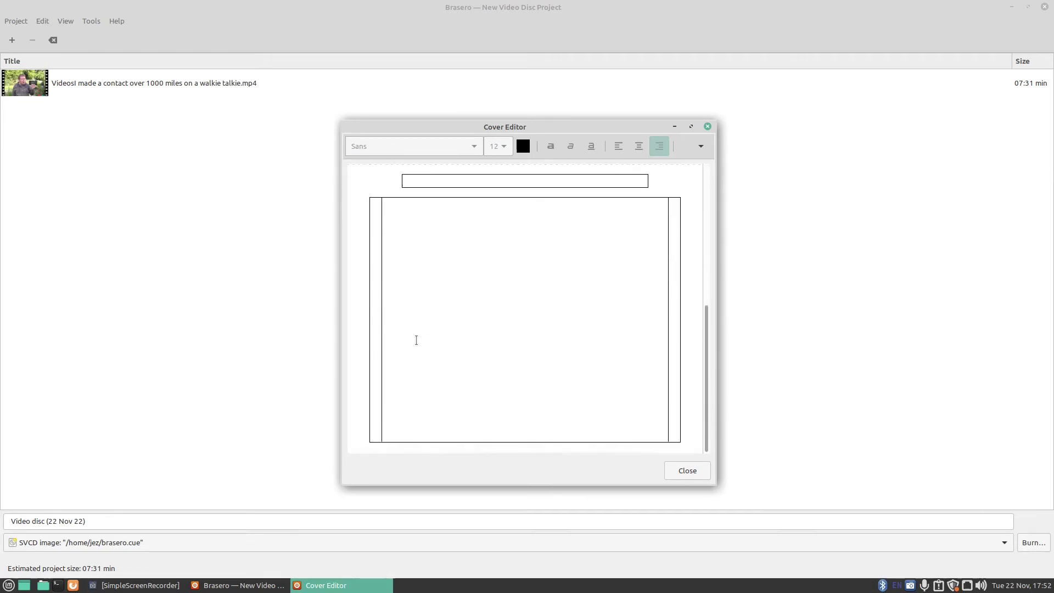
{"action": "scroll", "coordinate": [423, 263], "scroll_direction": "up", "scroll_amount": 5}
{"action": "scroll", "coordinate": [485, 228], "scroll_direction": "down", "scroll_amount": 4}
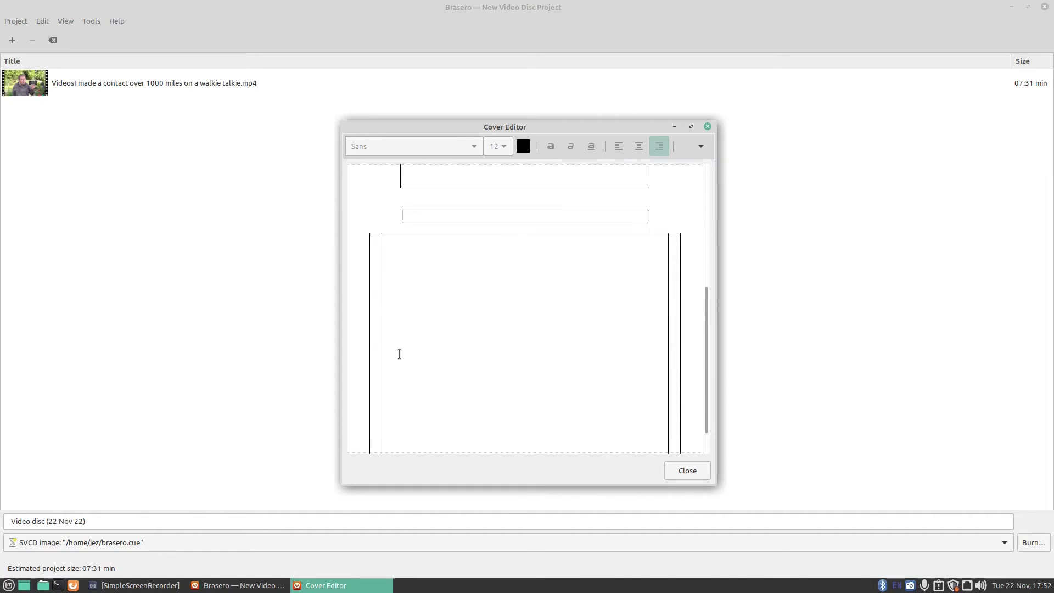
{"action": "scroll", "coordinate": [428, 326], "scroll_direction": "down", "scroll_amount": 1}
{"action": "scroll", "coordinate": [452, 322], "scroll_direction": "up", "scroll_amount": 5}
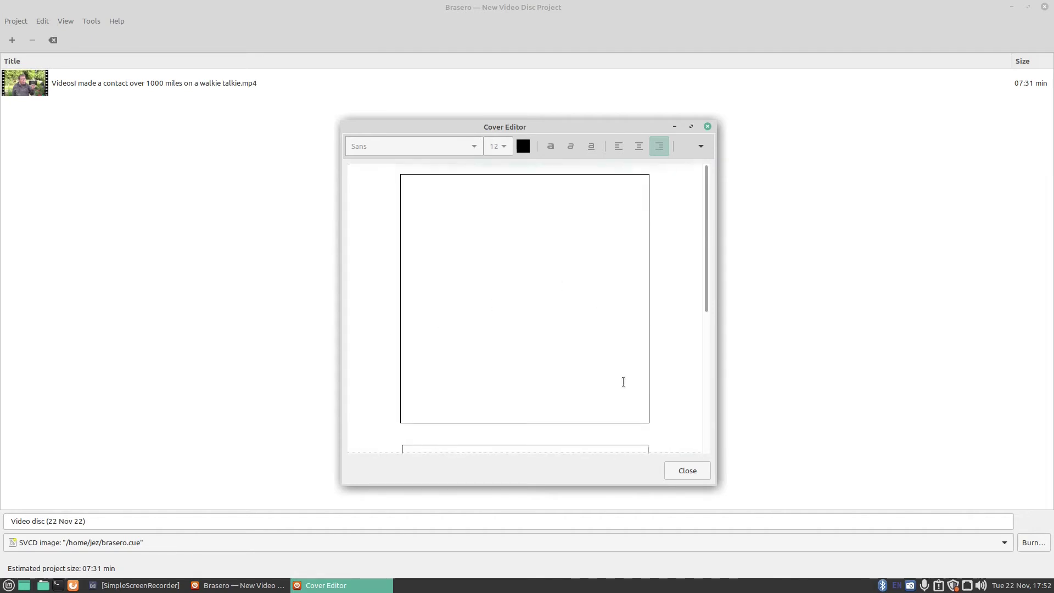
{"action": "left_click", "coordinate": [687, 471]}
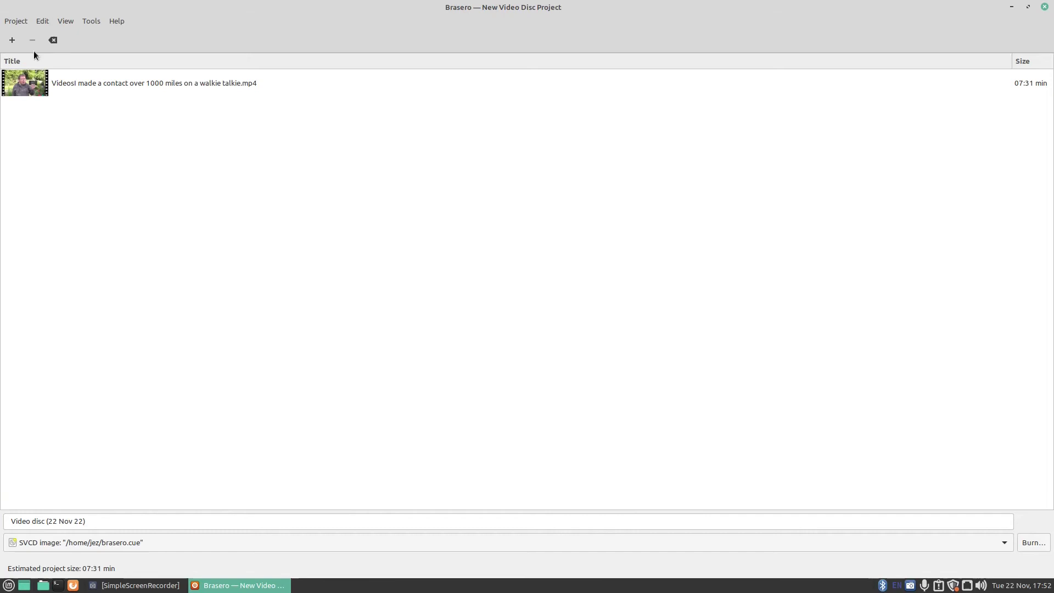
{"action": "left_click", "coordinate": [66, 21]}
{"action": "left_click", "coordinate": [79, 38]}
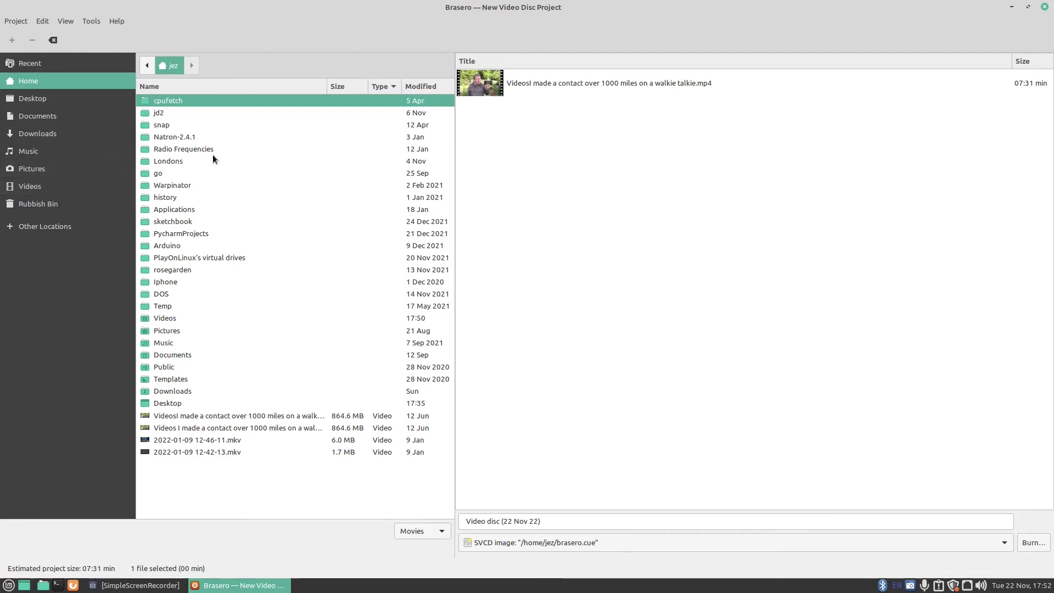
{"action": "left_click", "coordinate": [66, 21]}
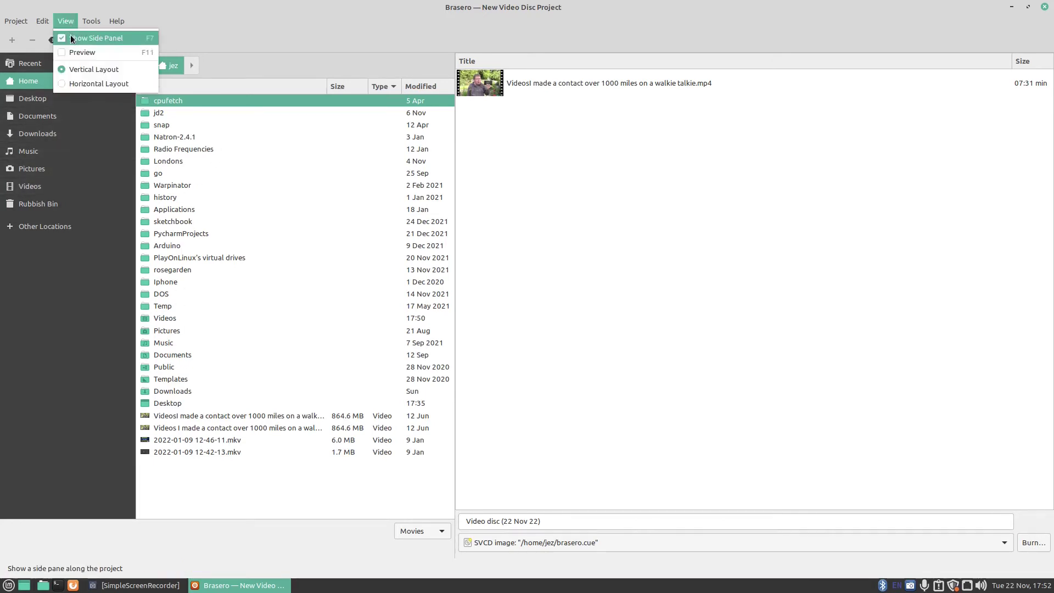
{"action": "left_click", "coordinate": [70, 36]}
{"action": "left_click", "coordinate": [116, 22]}
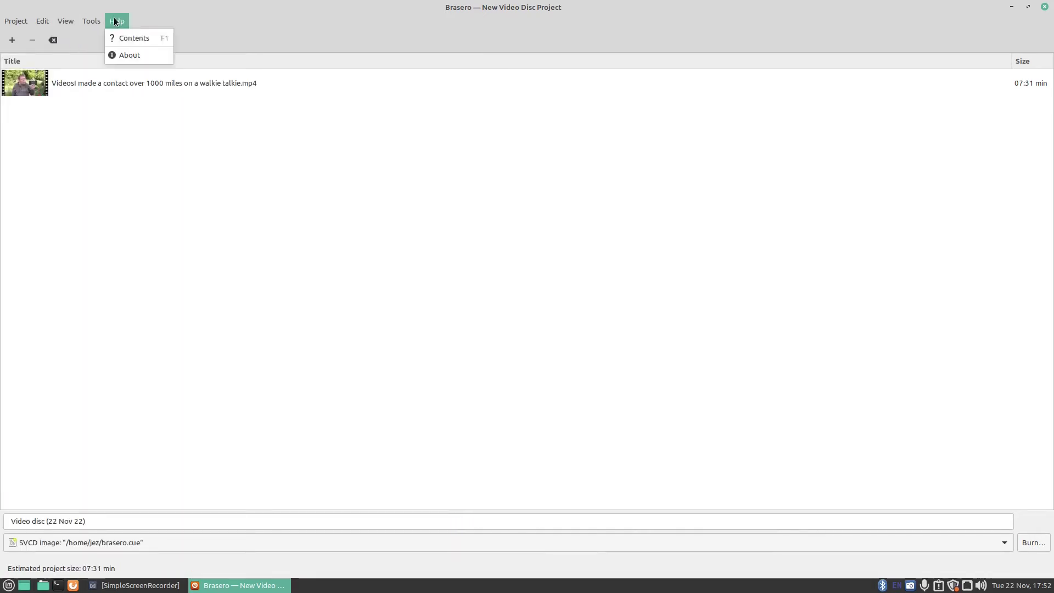
{"action": "left_click", "coordinate": [128, 55]}
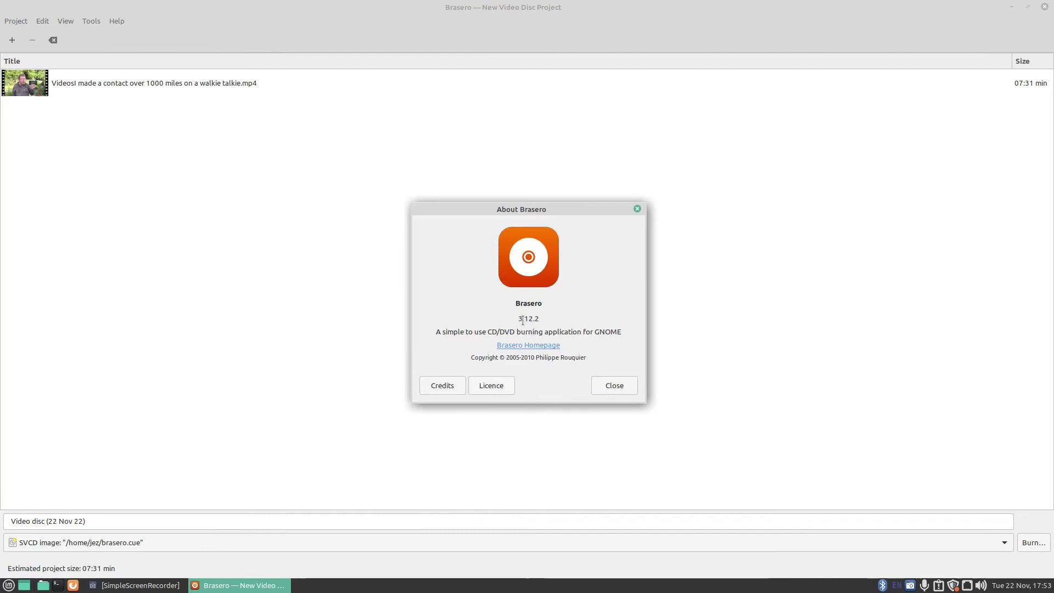
{"action": "left_click", "coordinate": [439, 385]}
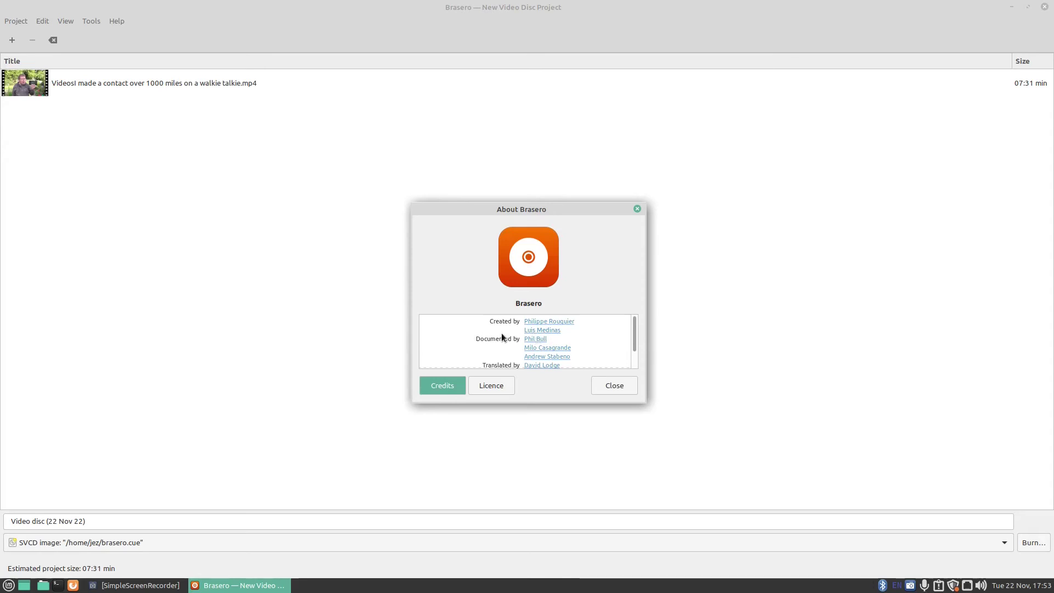
{"action": "left_click", "coordinate": [484, 387]}
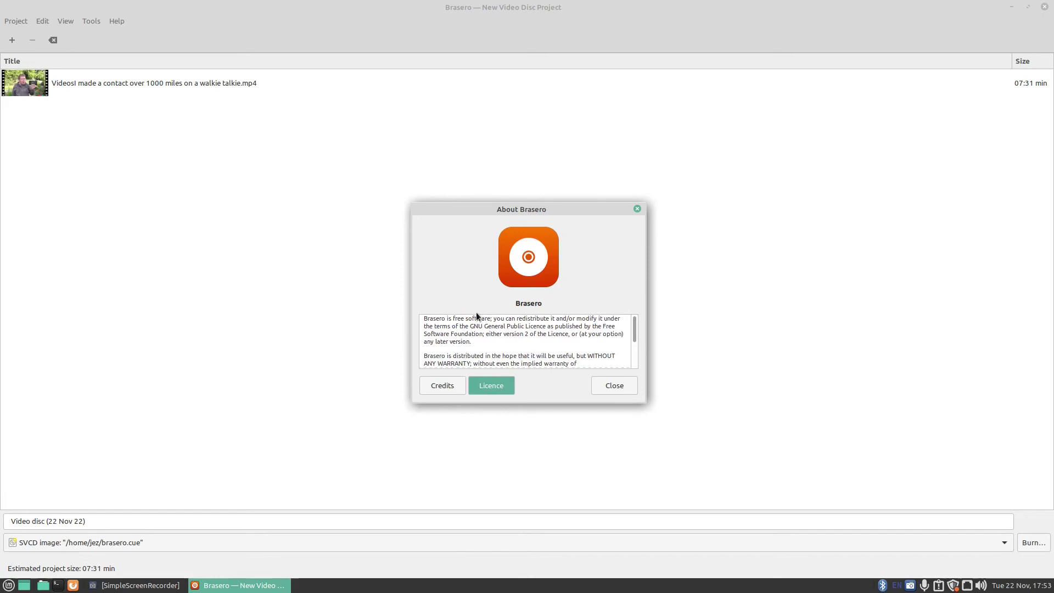
{"action": "left_click", "coordinate": [603, 391]}
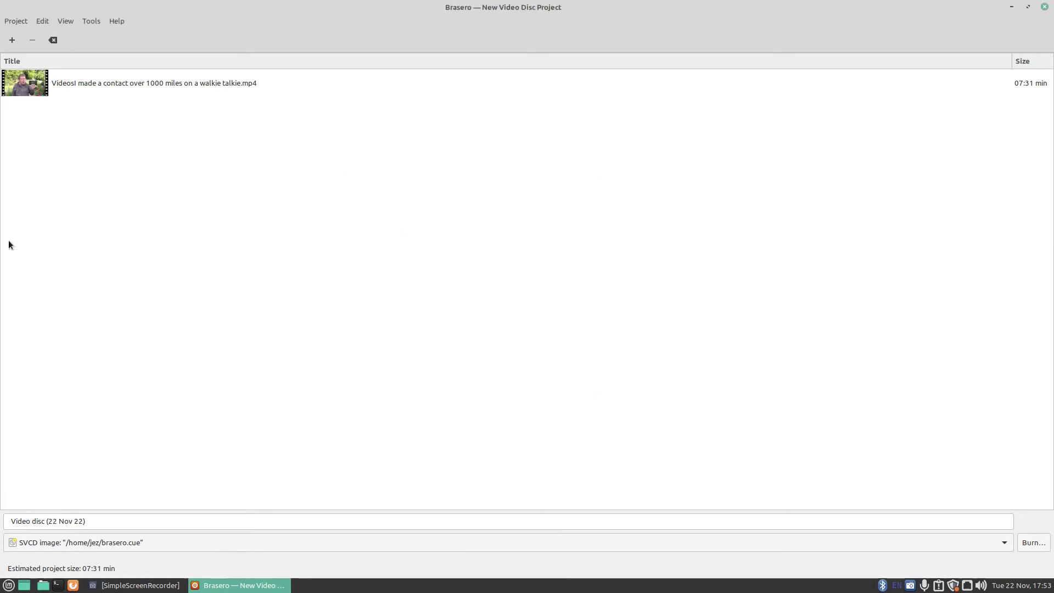
Start a new data project, discarding the video project's file selection.
{"action": "left_click", "coordinate": [15, 20]}
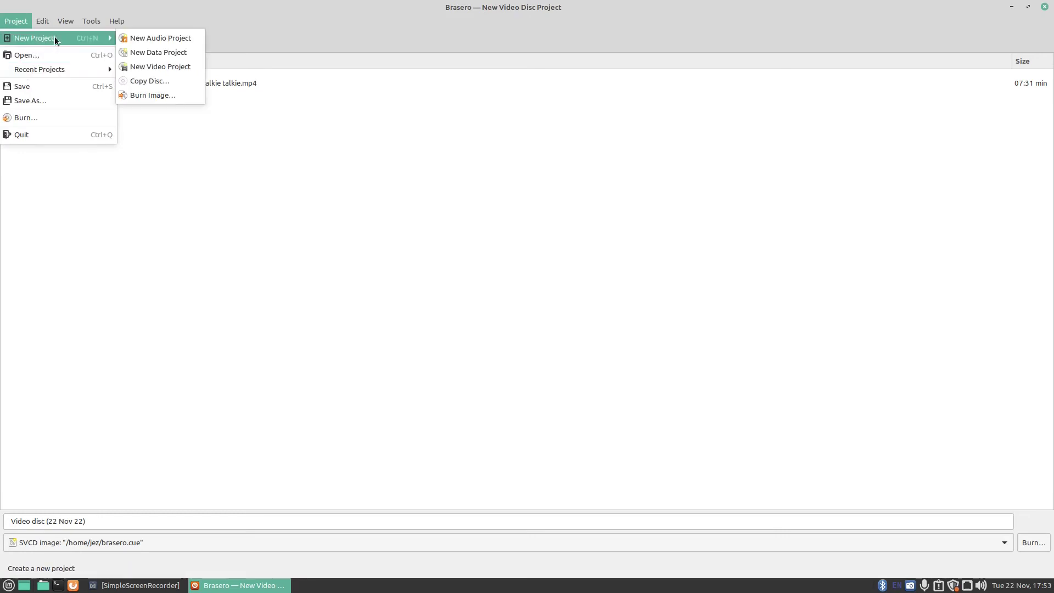
{"action": "left_click", "coordinate": [162, 57]}
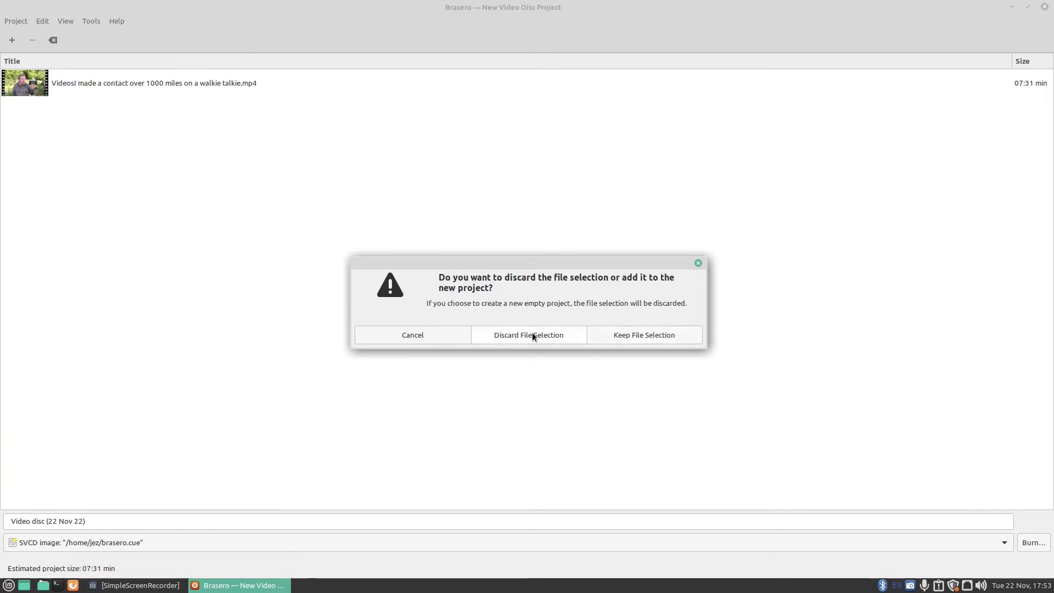
{"action": "left_click", "coordinate": [516, 337]}
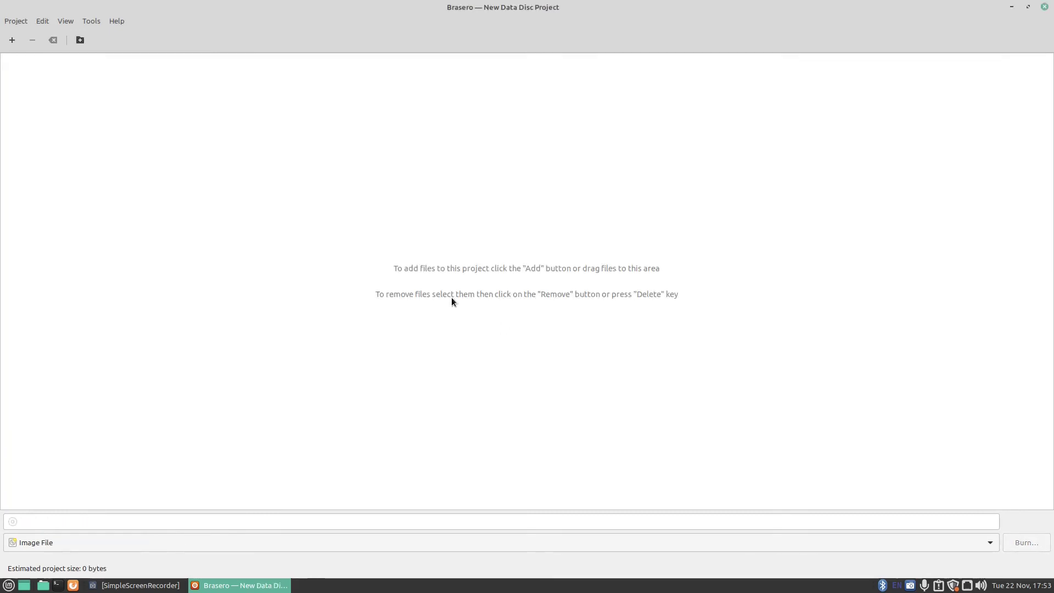
Open the Burn Image setup and cancel it without choosing an image.
{"action": "left_click", "coordinate": [10, 22]}
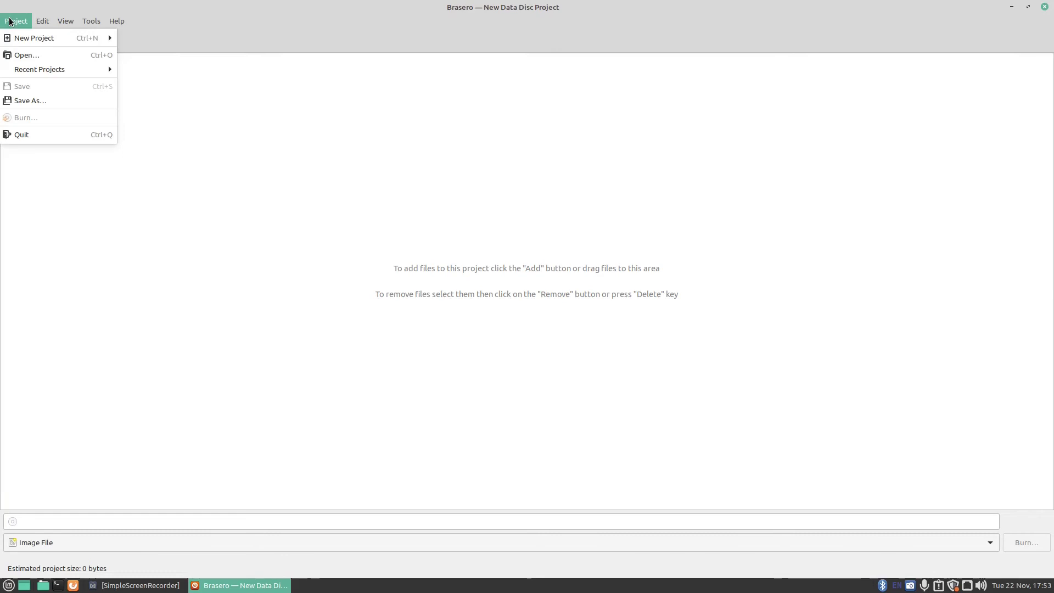
{"action": "mouse_move", "coordinate": [55, 38]}
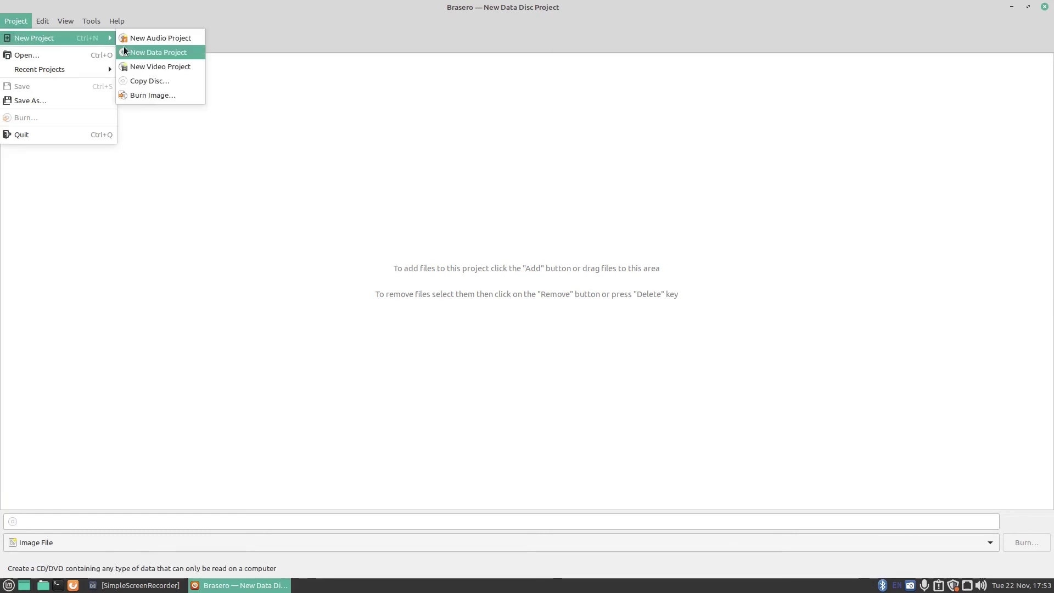
{"action": "left_click", "coordinate": [137, 94]}
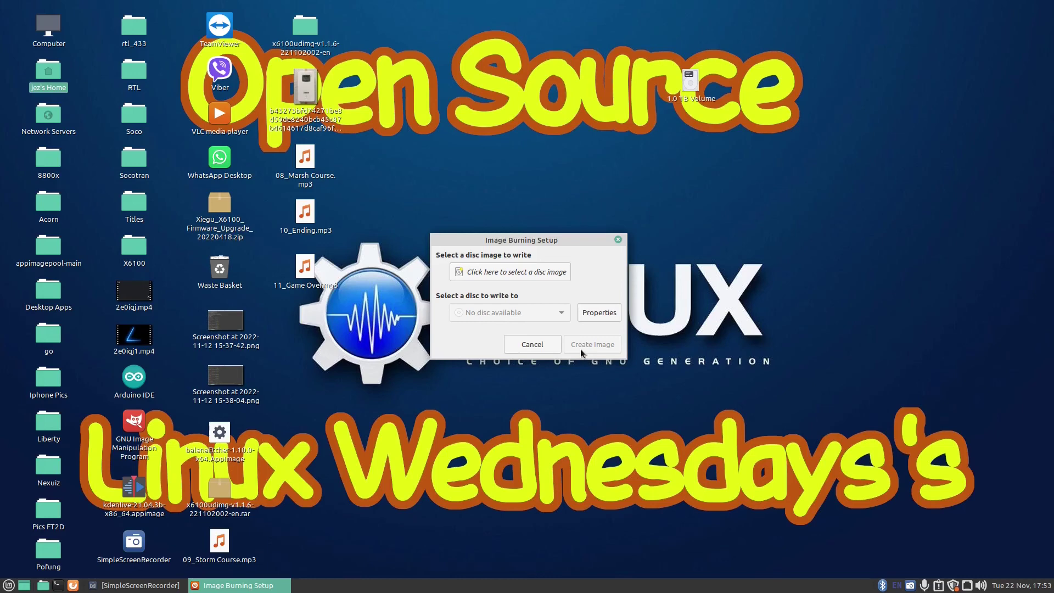
{"action": "left_click", "coordinate": [534, 344]}
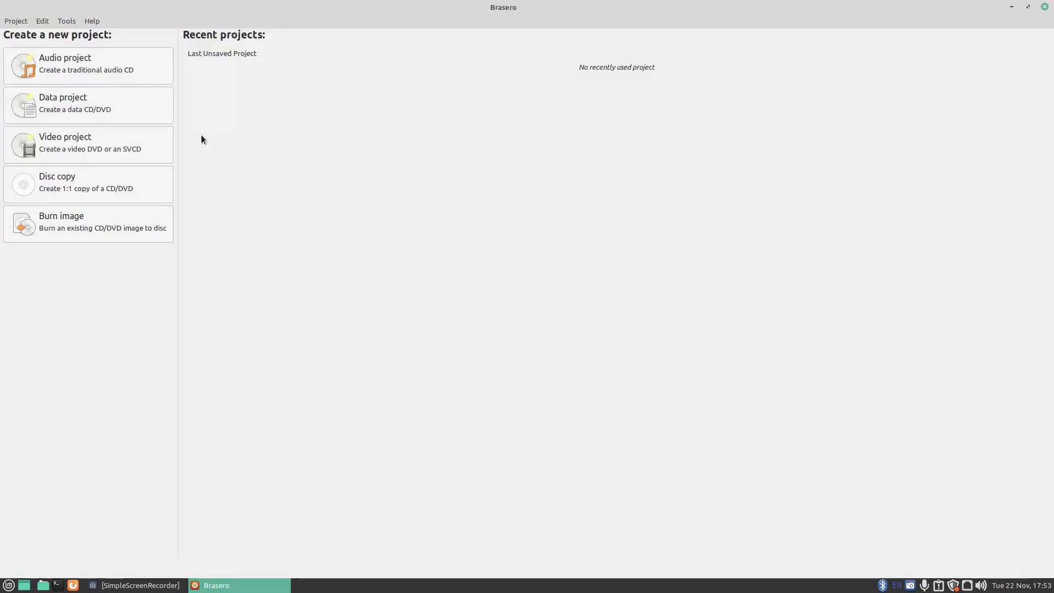
{"action": "left_click", "coordinate": [85, 185]}
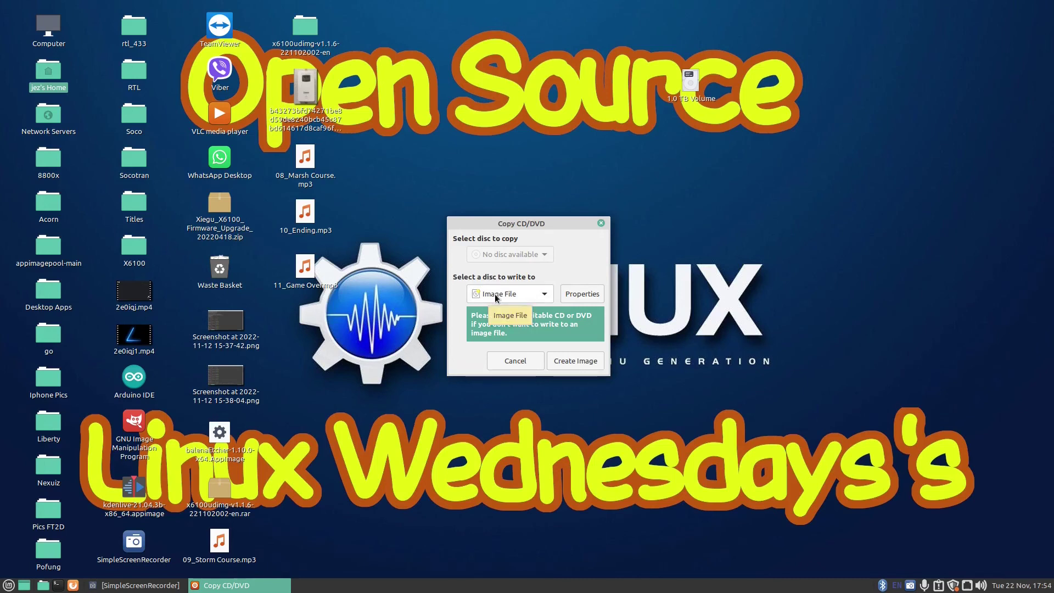
{"action": "left_click", "coordinate": [545, 294]}
{"action": "left_click", "coordinate": [544, 295]}
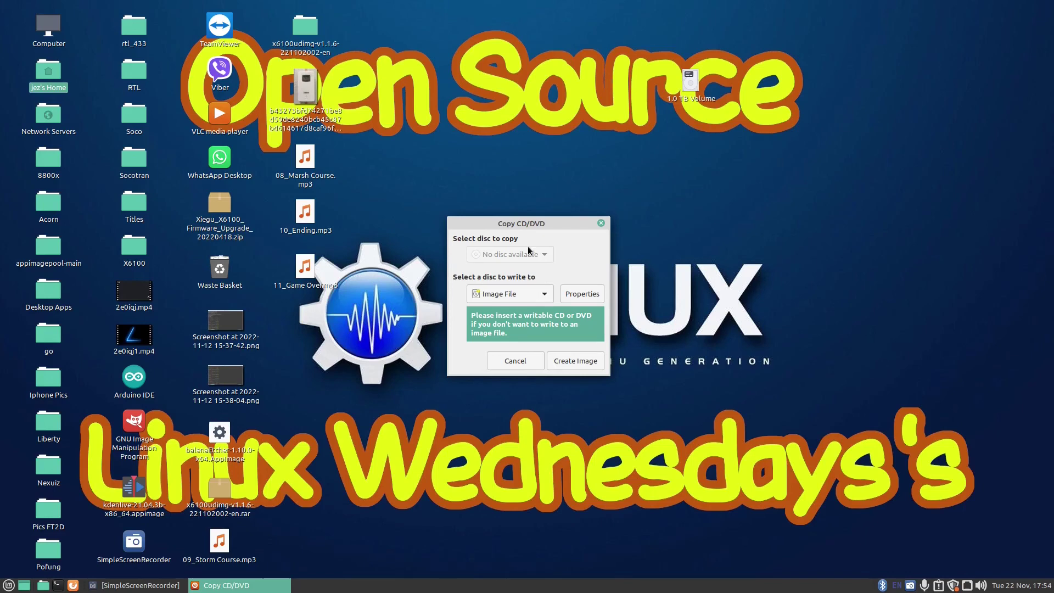
{"action": "left_click", "coordinate": [508, 360]}
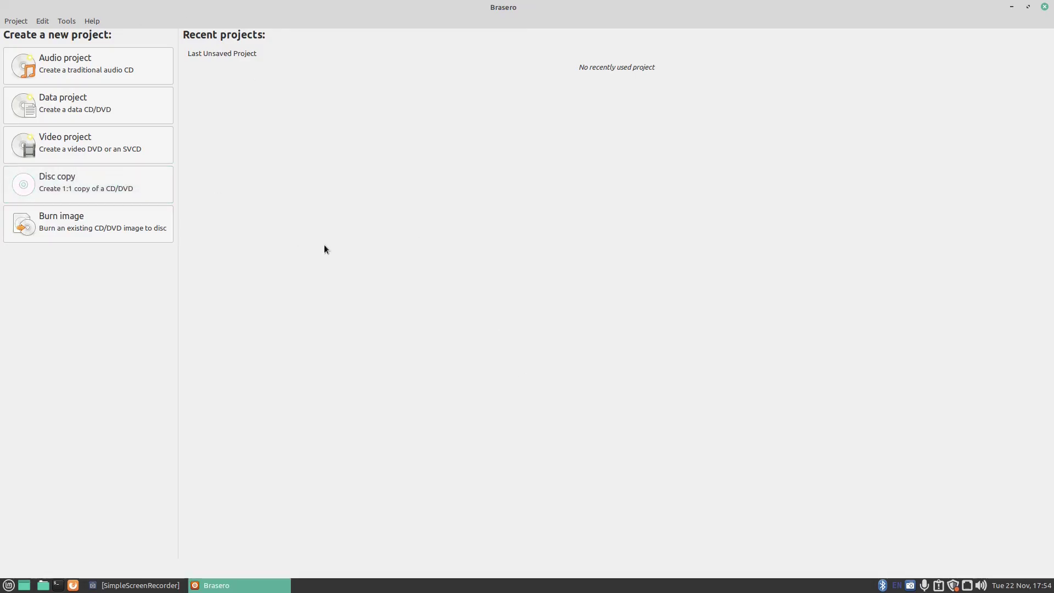